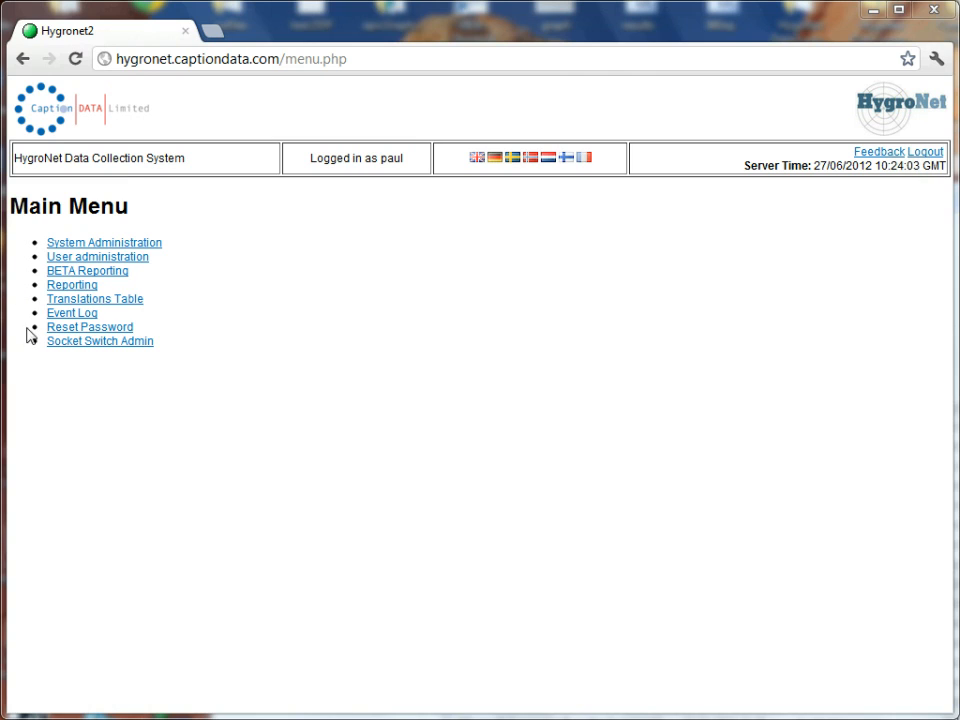
Go to the BETA Reporting page from the Main Menu.
click(110, 271)
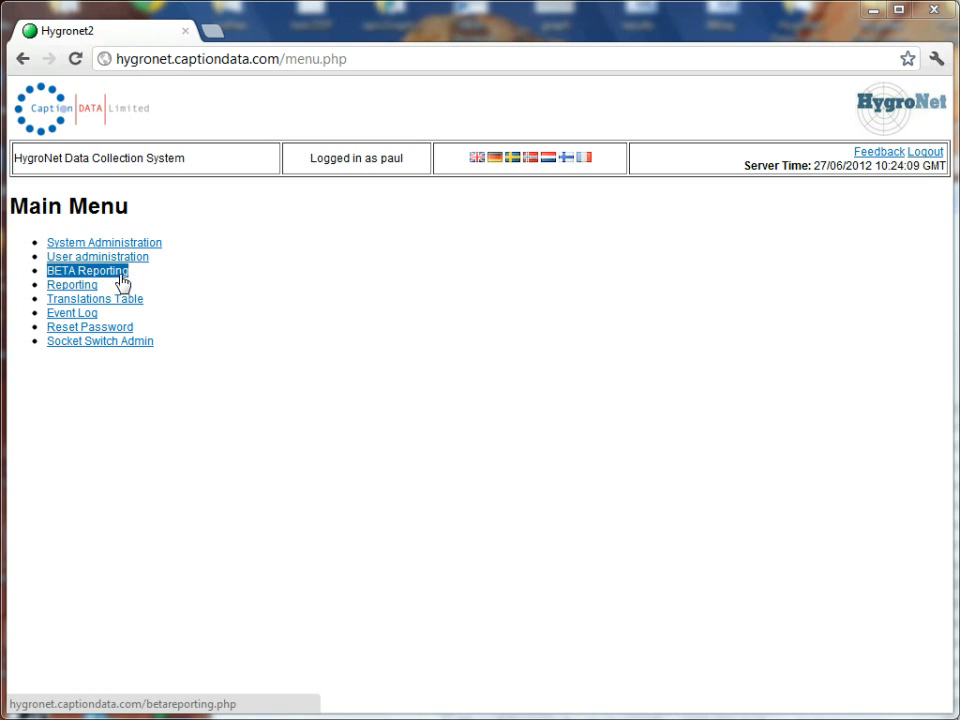
click(72, 285)
Choose the CDL Office Demo (...44167) site for the report.
click(100, 272)
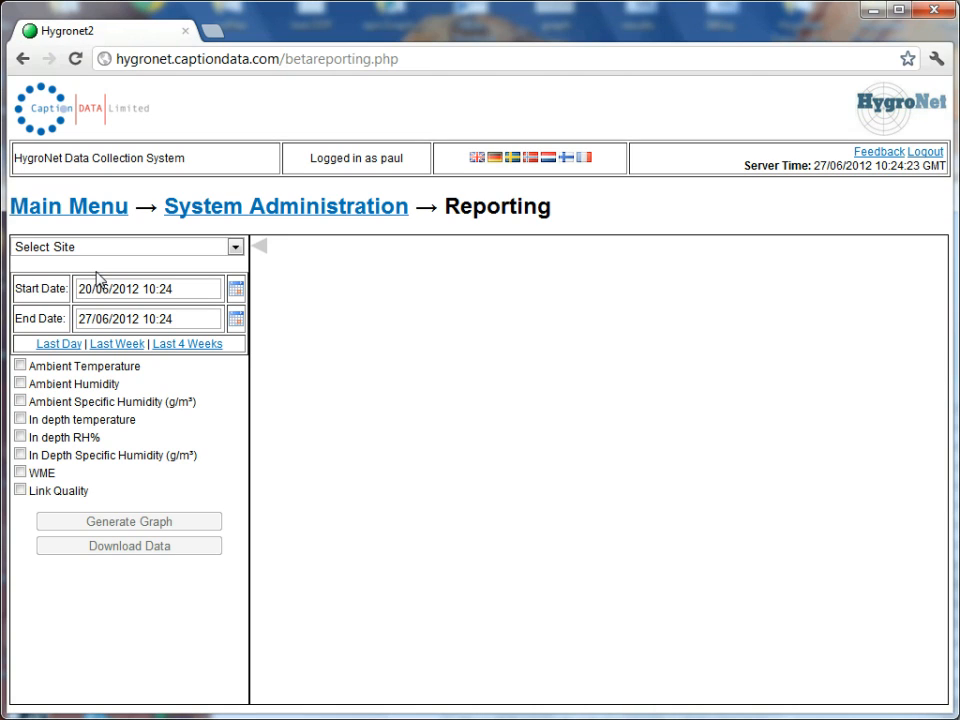
click(158, 247)
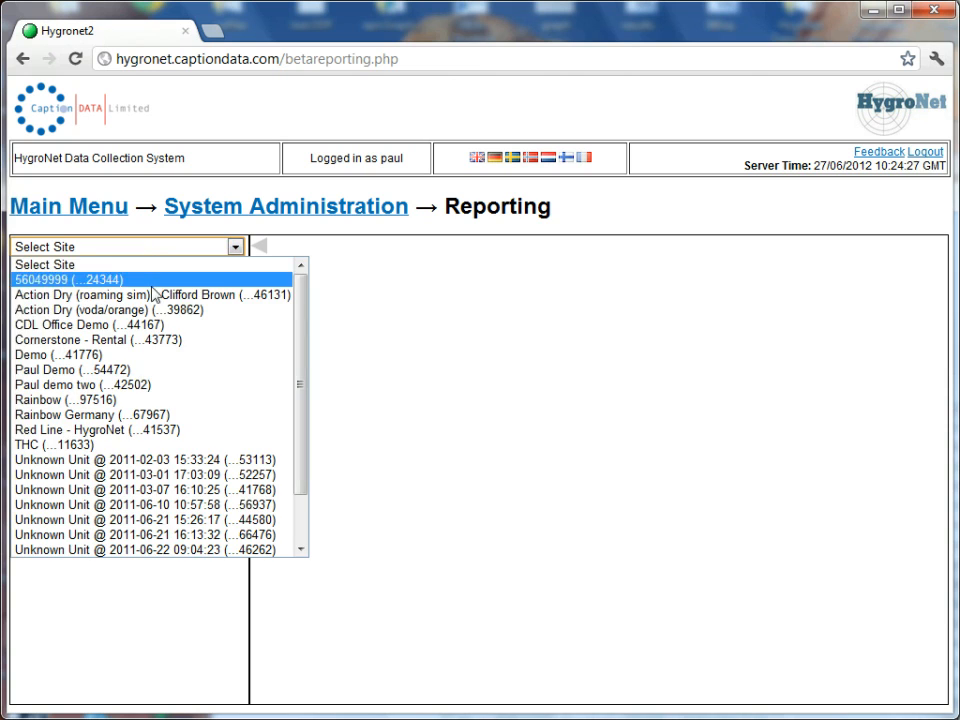
click(89, 325)
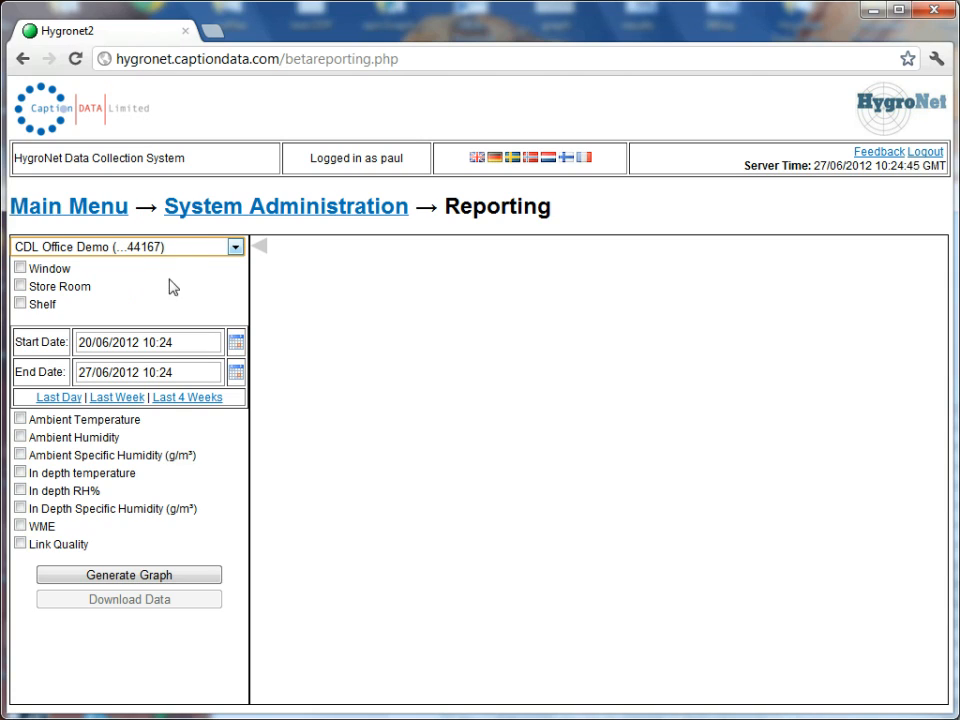
Select Window, Store Room and Shelf over Last Week, measuring Ambient Temperature.
click(20, 268)
click(20, 286)
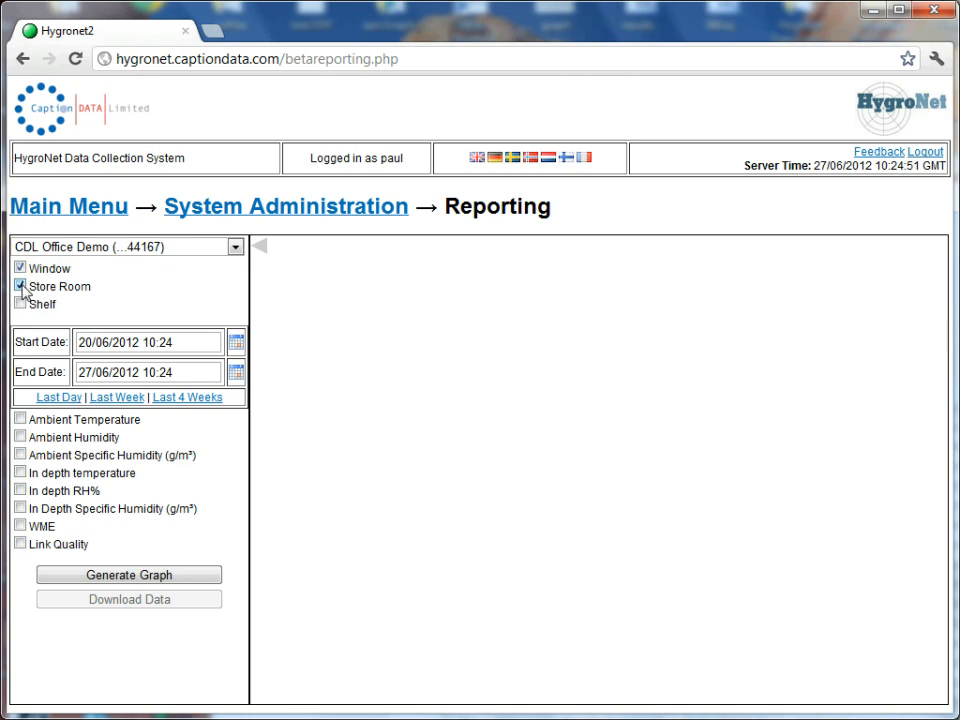
click(20, 303)
click(116, 398)
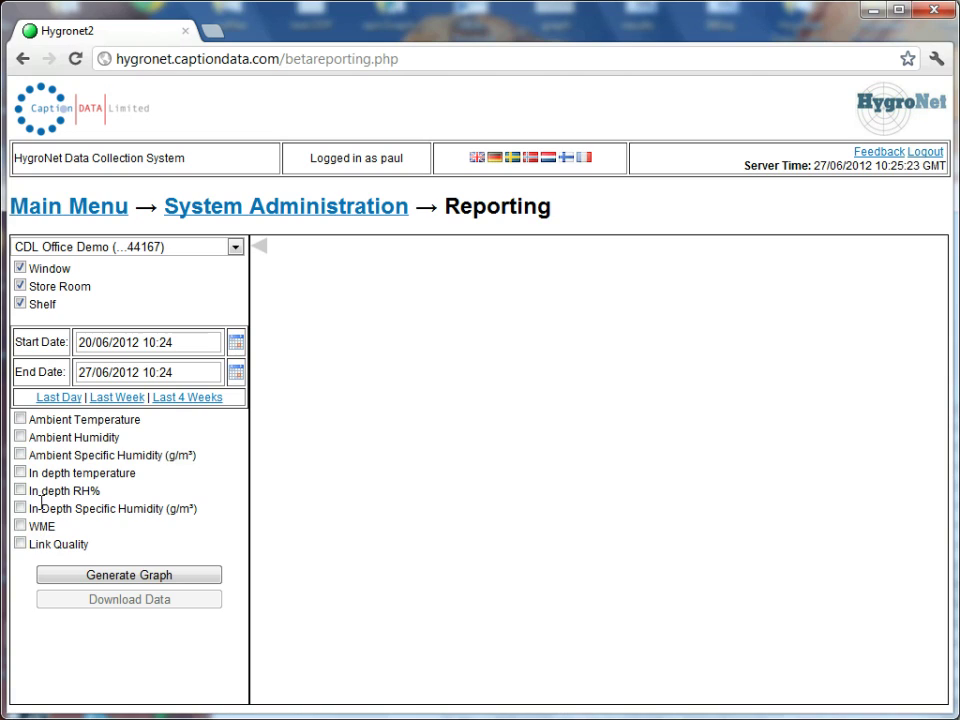
click(20, 419)
Generate the ambient temperature graph and hide the menu so it fills the page.
click(177, 580)
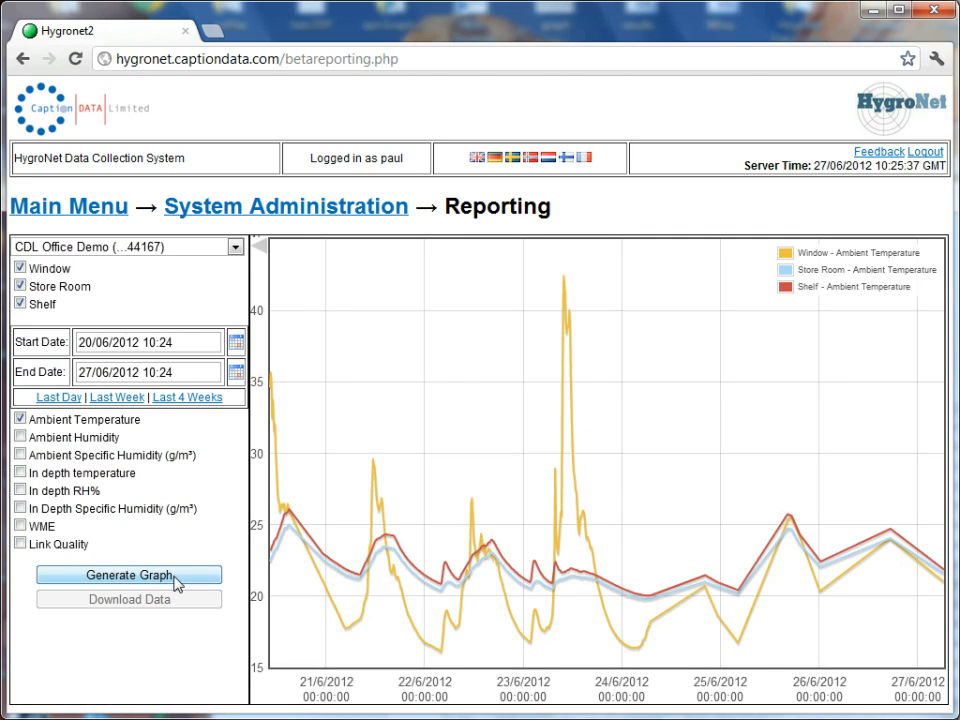
click(267, 255)
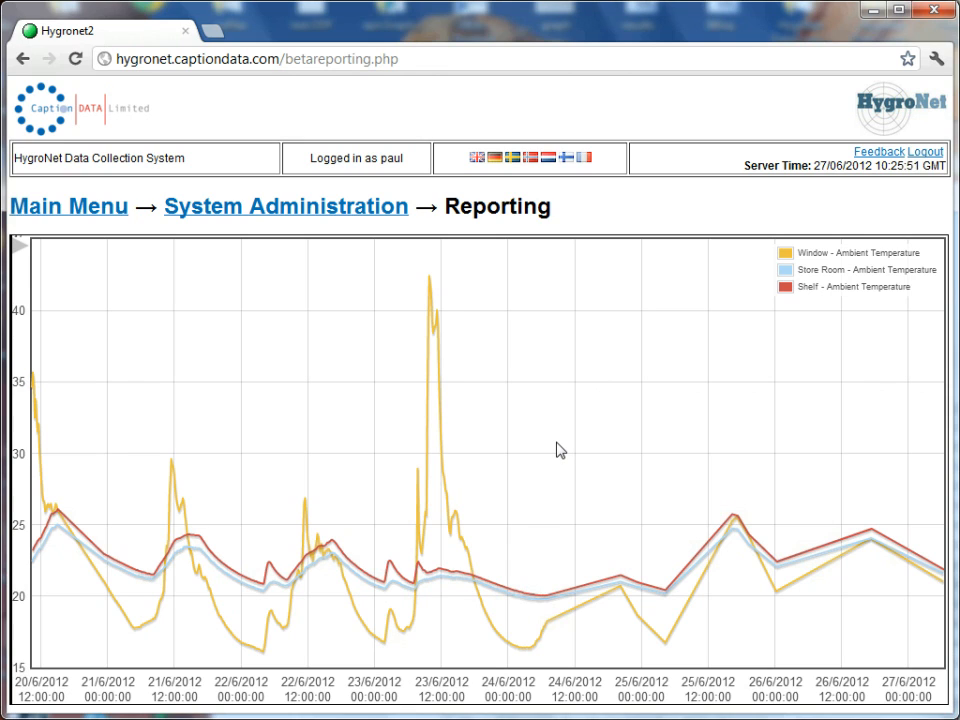
Pan and zoom the chart onto the Window sensor's ~42 peak on 23/6/2012.
mouse_move(534, 429)
mouse_down()
mouse_move(504, 407)
mouse_move(548, 498)
mouse_move(609, 401)
mouse_move(555, 462)
mouse_up()
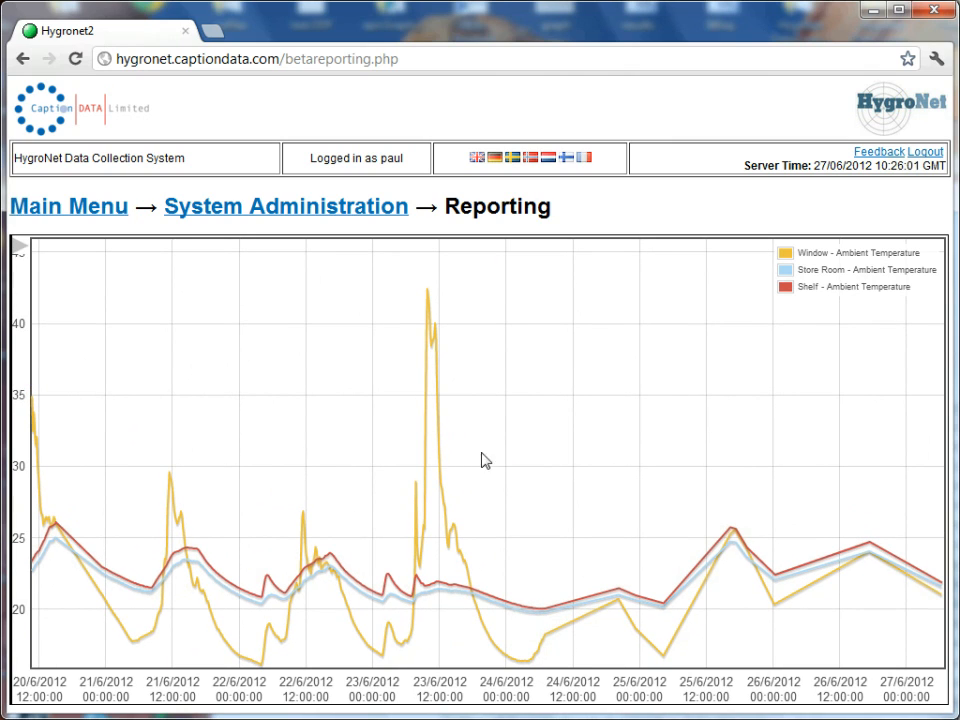
scroll(440, 308, up, 2)
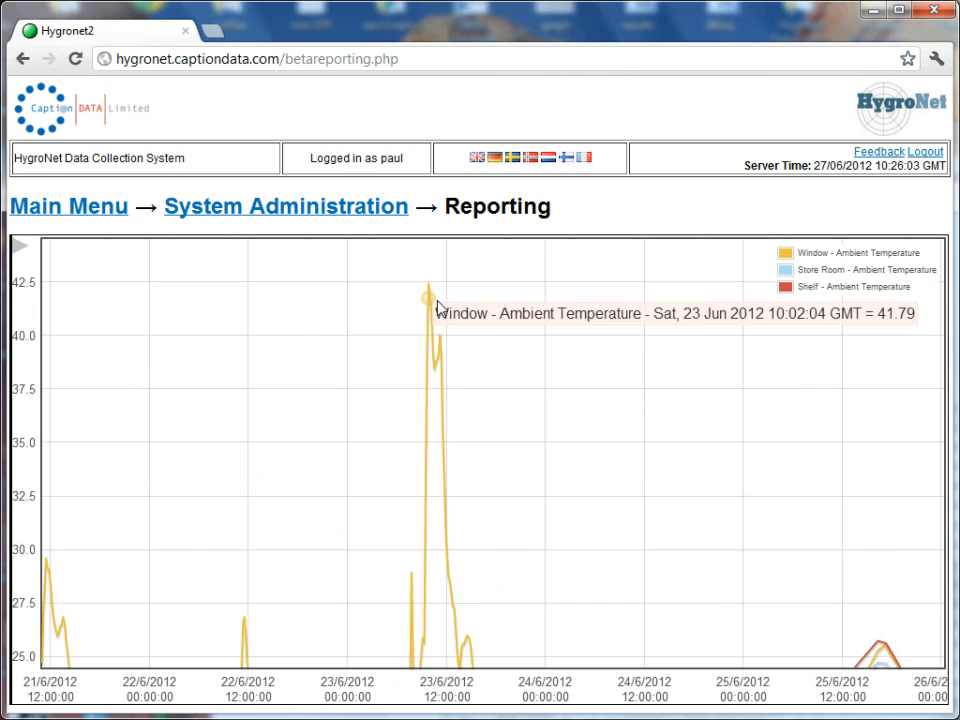
scroll(440, 308, up, 1)
scroll(440, 305, up, 1)
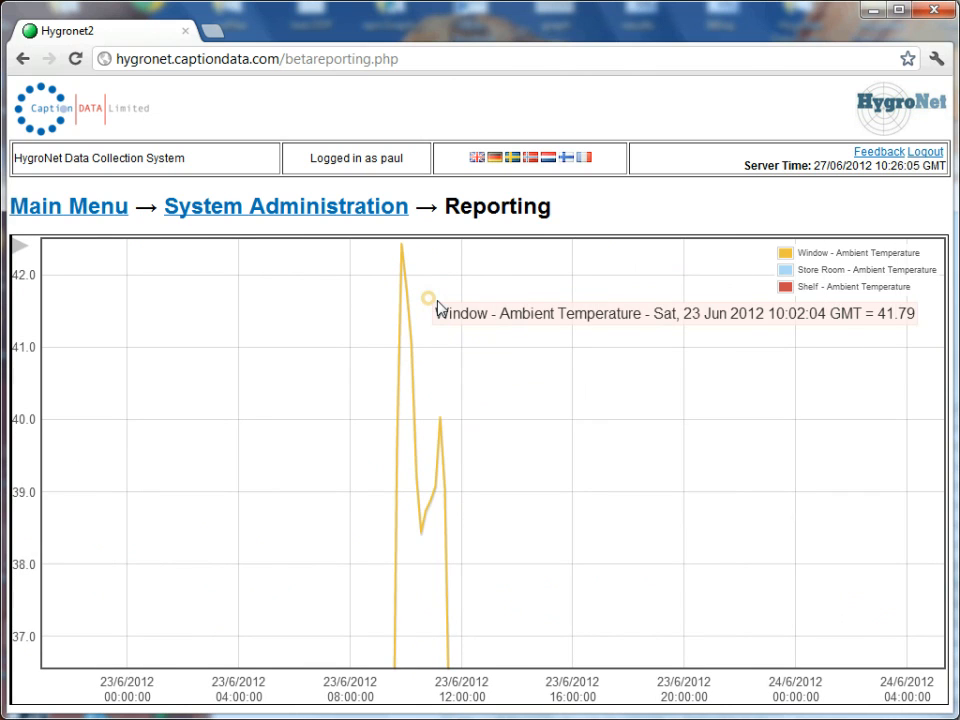
drag(455, 318, 465, 397)
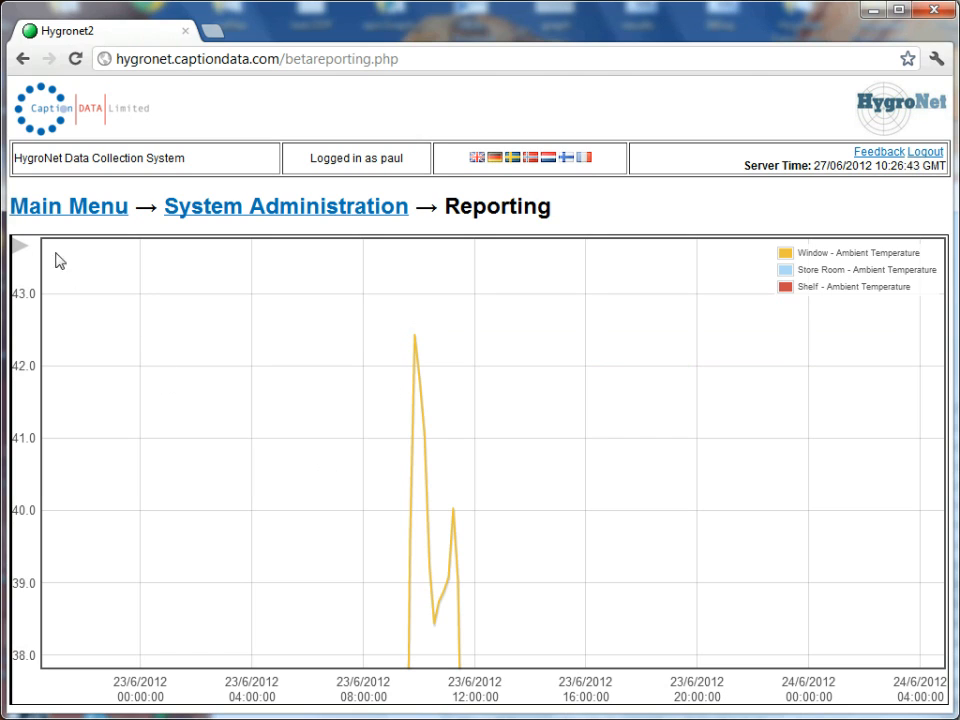
Swap Ambient Temperature for Ambient Humidity and regenerate the graph.
click(22, 246)
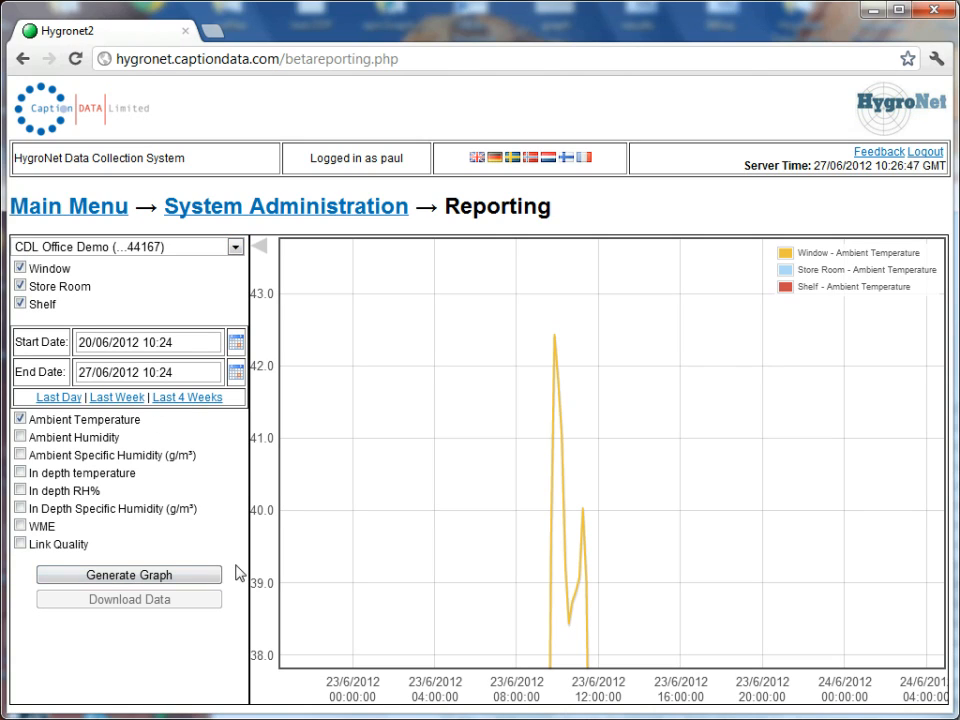
click(21, 419)
click(129, 575)
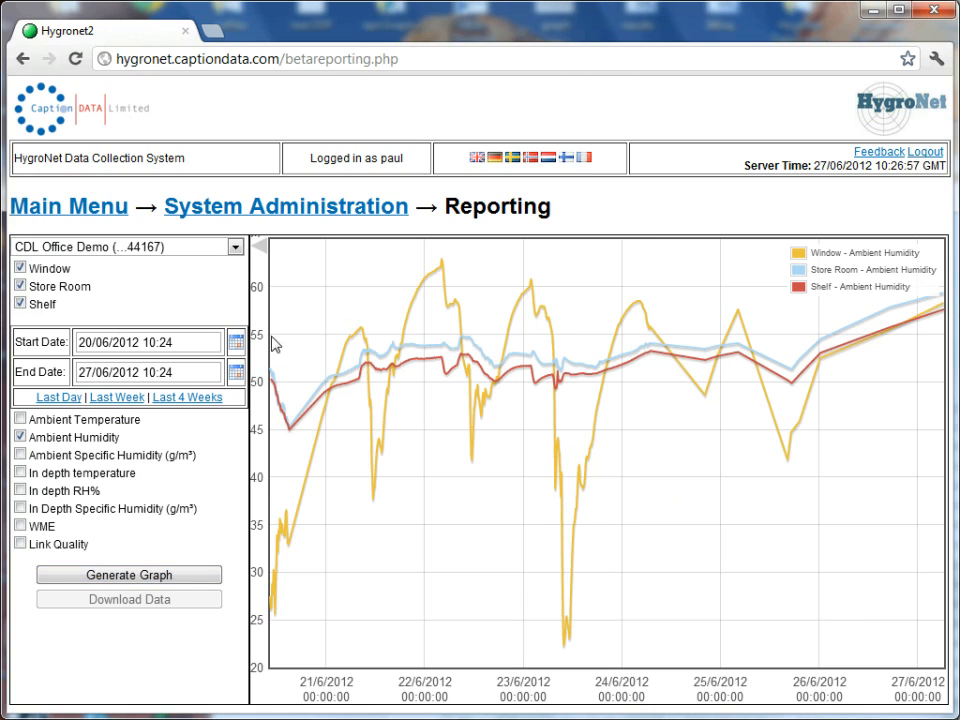
click(259, 246)
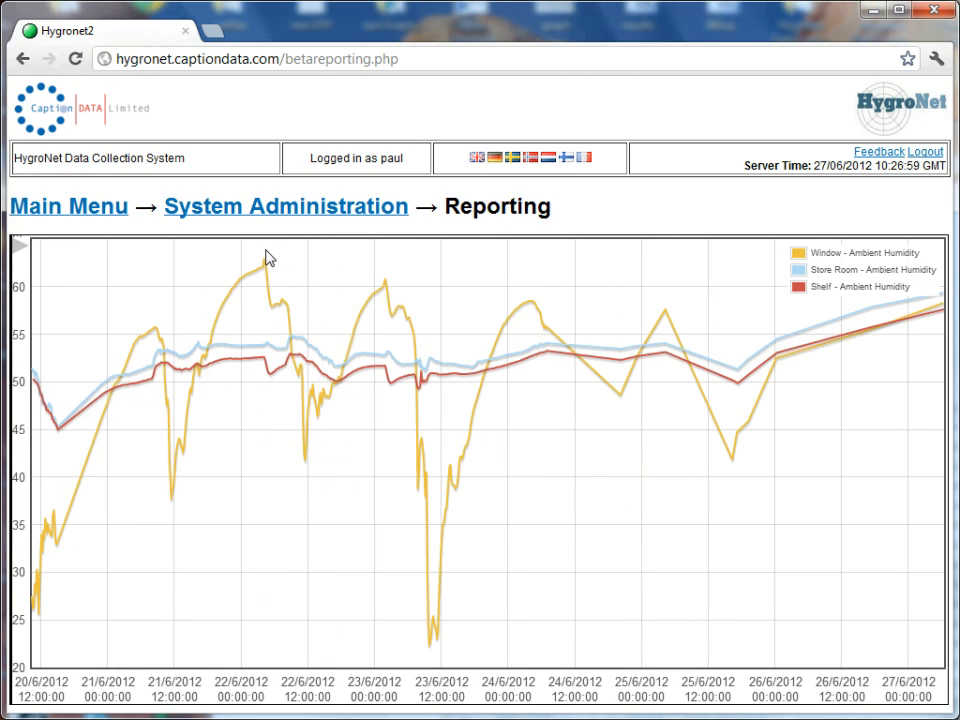